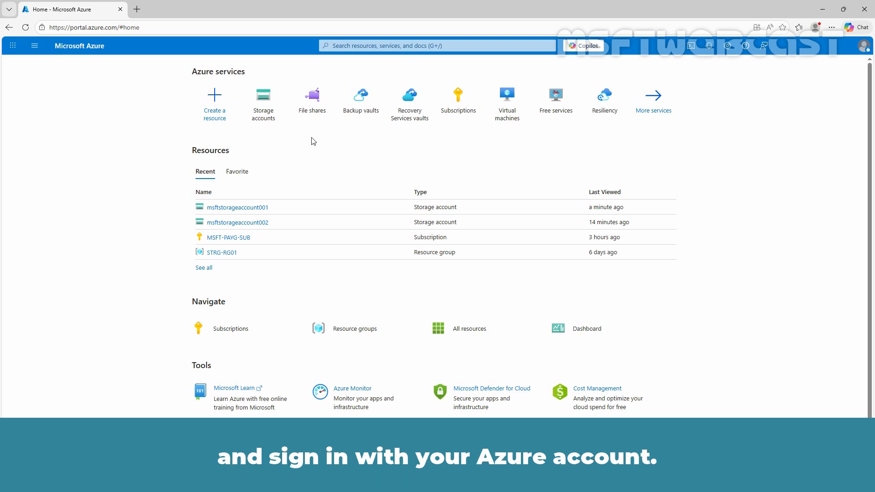
Search the portal for storage and open the storage account msftstorageaccount001.
{"action": "left_click", "coordinate": [349, 46]}
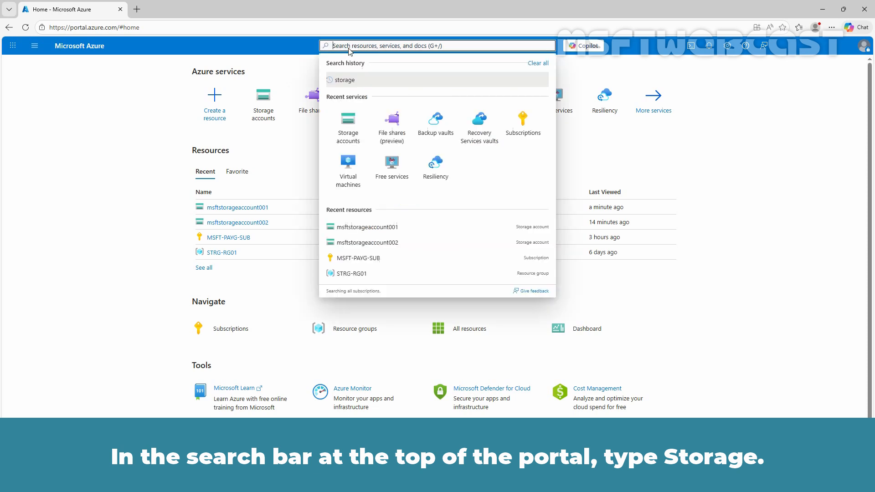
{"action": "type", "text": "storage"}
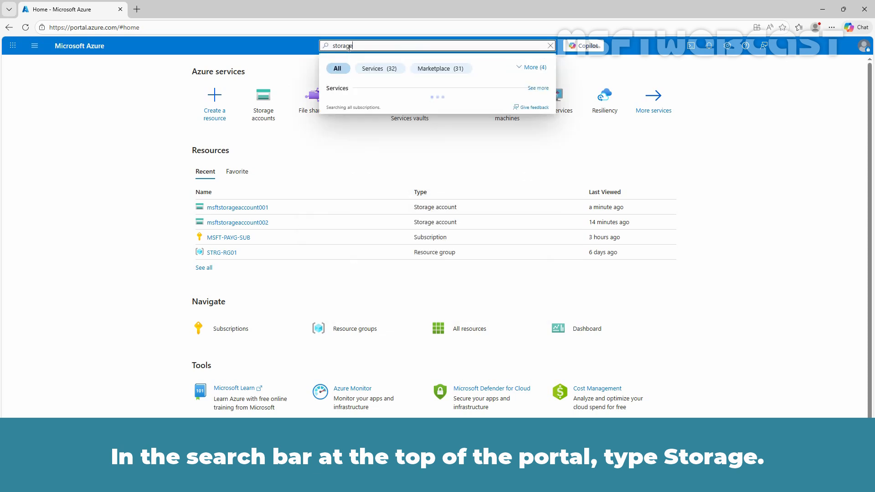
{"action": "left_click", "coordinate": [358, 107]}
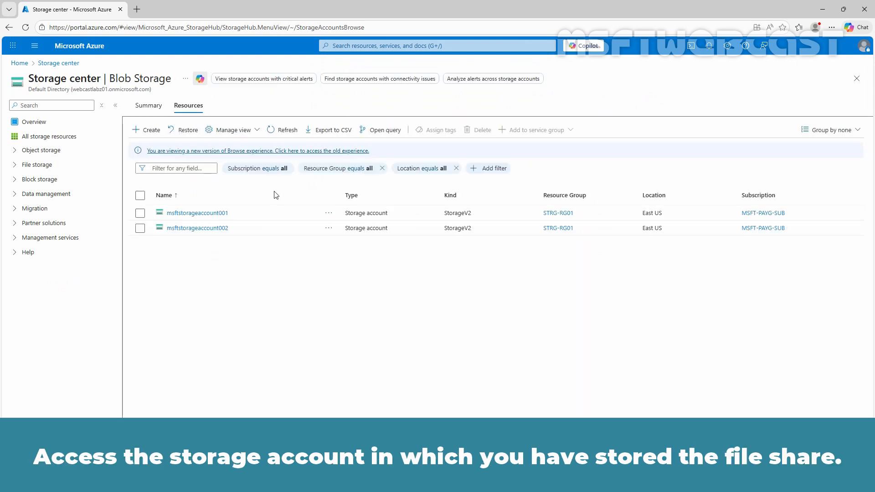
{"action": "left_click", "coordinate": [204, 214]}
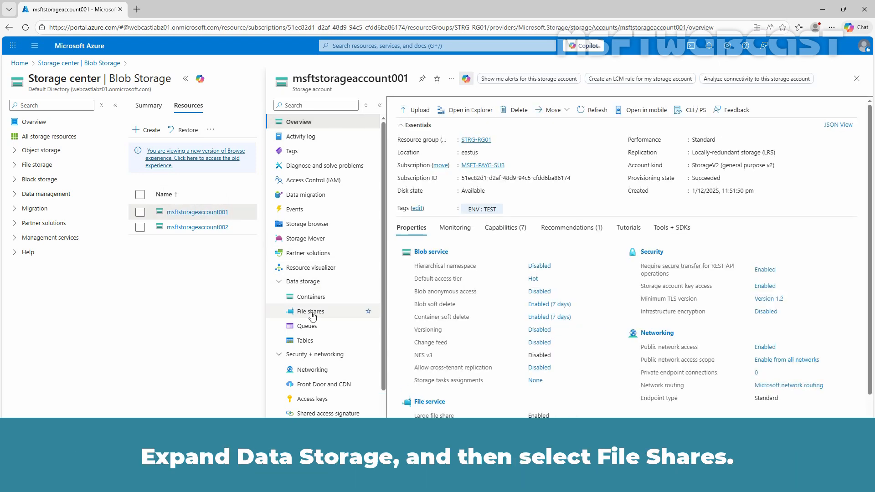
Open the backup configuration of the file share testshare01 in the storage account.
{"action": "left_click", "coordinate": [312, 316]}
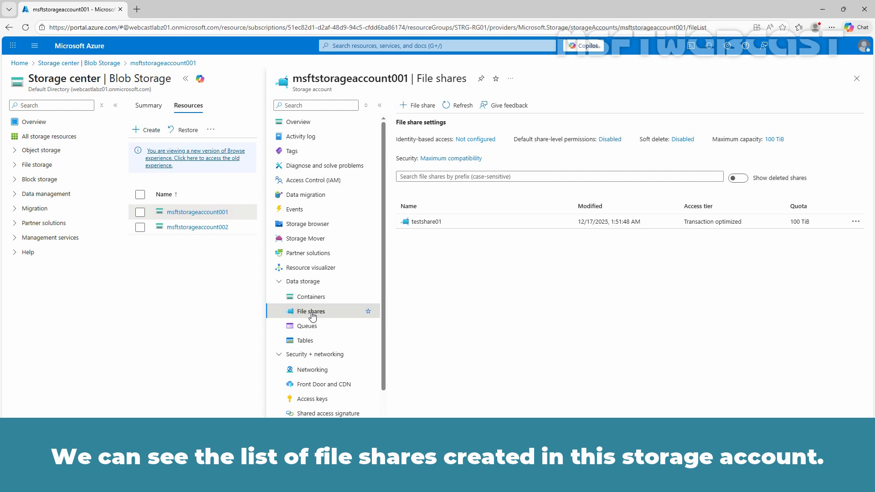
{"action": "left_click", "coordinate": [421, 227]}
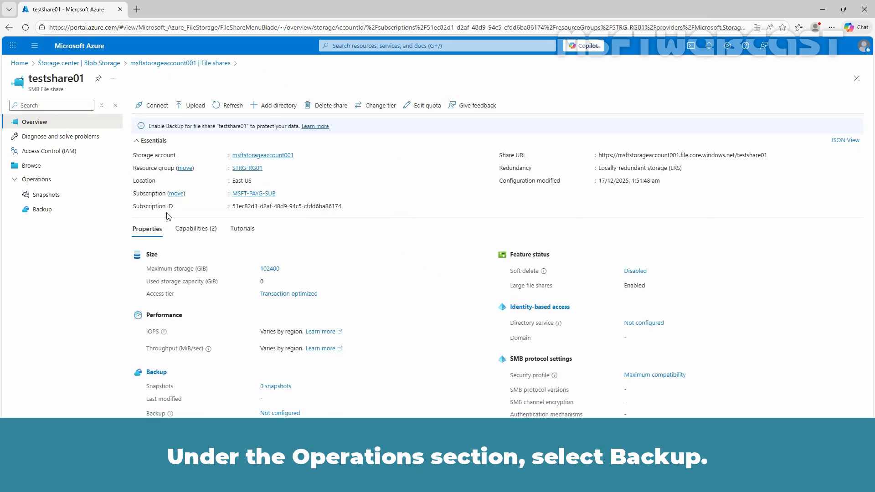
{"action": "left_click", "coordinate": [49, 210]}
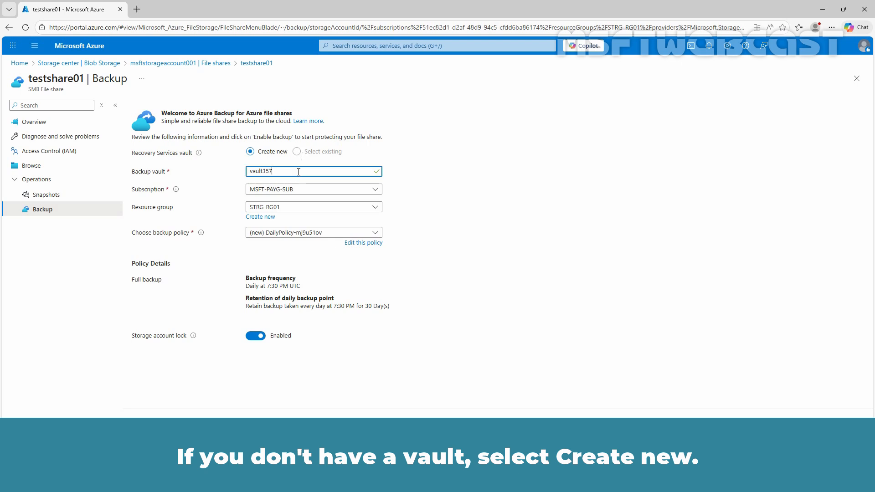
Name the new Recovery Services vault AZF-RSV01.
{"action": "double_click", "coordinate": [298, 172]}
{"action": "type", "text": "AZ"}
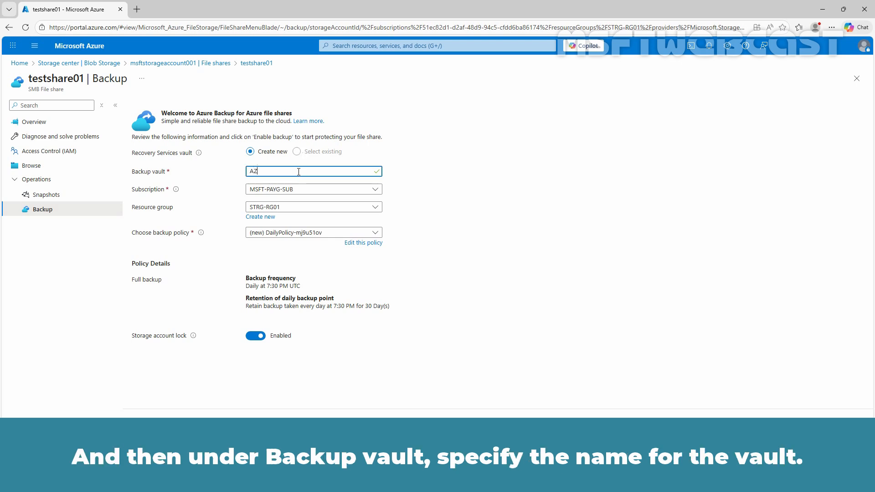
{"action": "type", "text": "F-RSV01"}
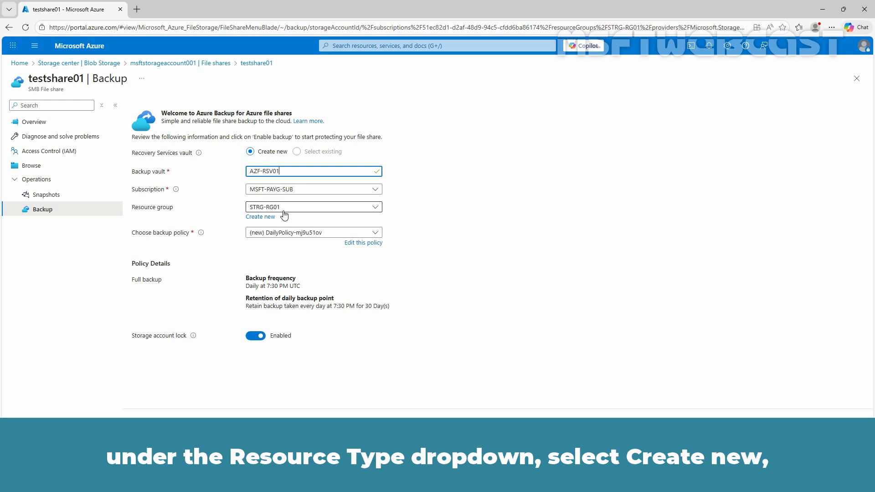
Create a new resource group named AZF-DBackupRG01 for the backup vault.
{"action": "left_click", "coordinate": [269, 218]}
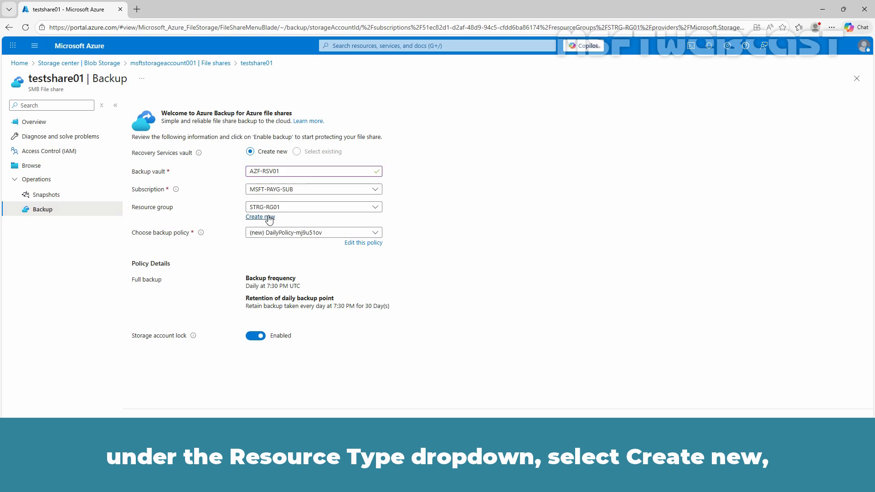
{"action": "type", "text": "AZF"}
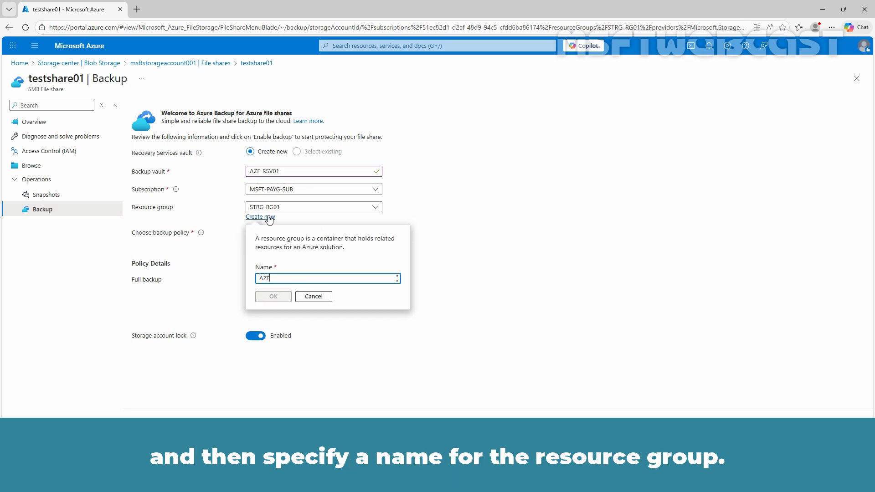
{"action": "type", "text": "-DBackupRG01"}
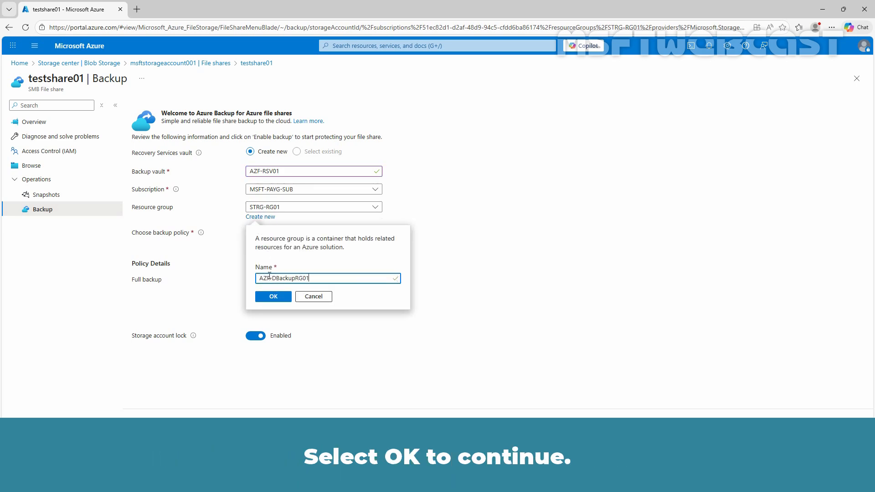
{"action": "left_click", "coordinate": [274, 297]}
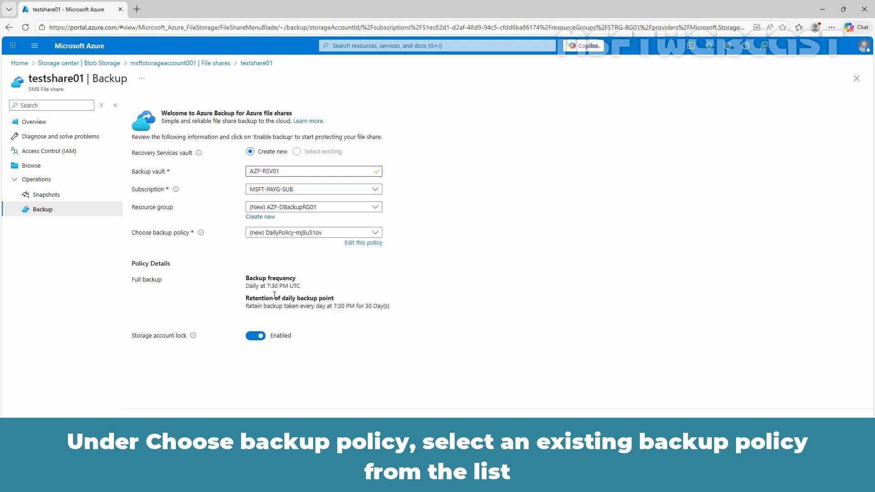
Edit the new daily backup policy and rename it AZF-DBackupPolicy01.
{"action": "left_click", "coordinate": [373, 233]}
{"action": "left_click", "coordinate": [343, 247]}
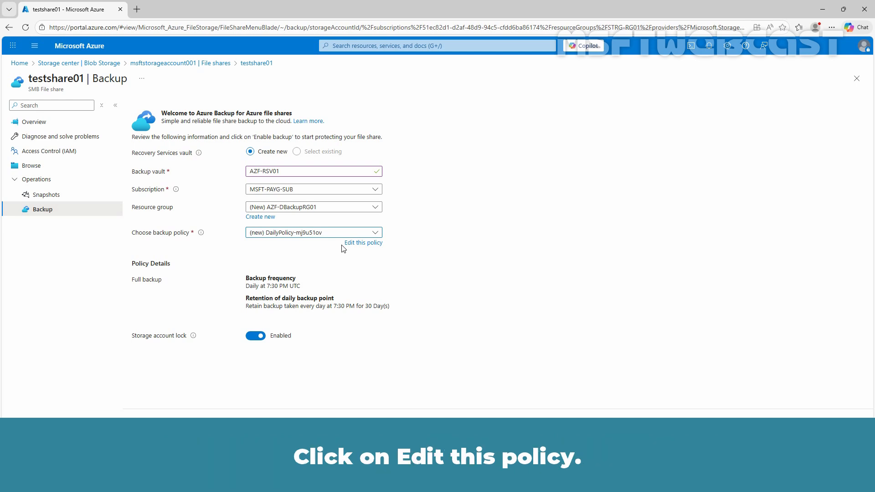
{"action": "left_click", "coordinate": [360, 244]}
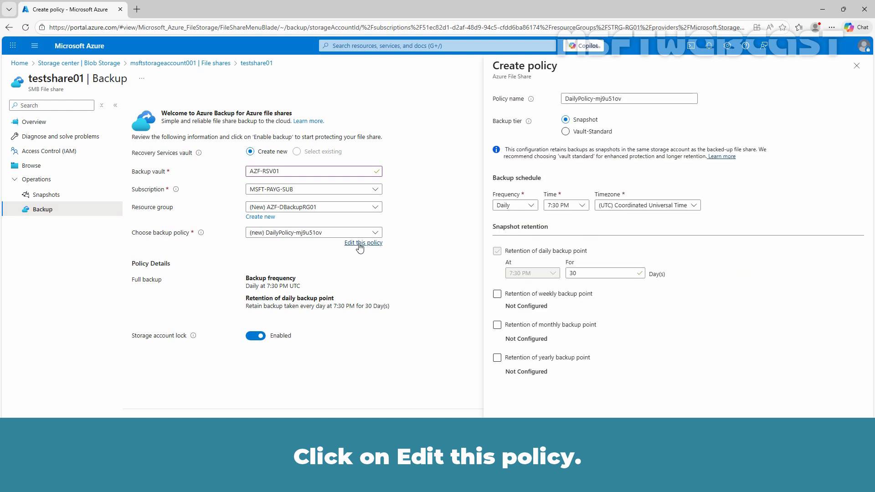
{"action": "left_click", "coordinate": [632, 101]}
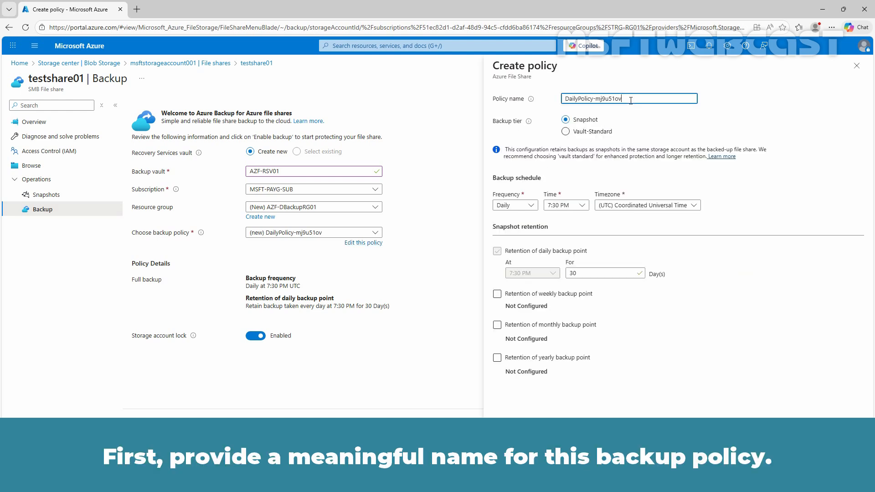
{"action": "key", "text": "ctrl+a"}
{"action": "type", "text": "AZF-DBackupPolicy01"}
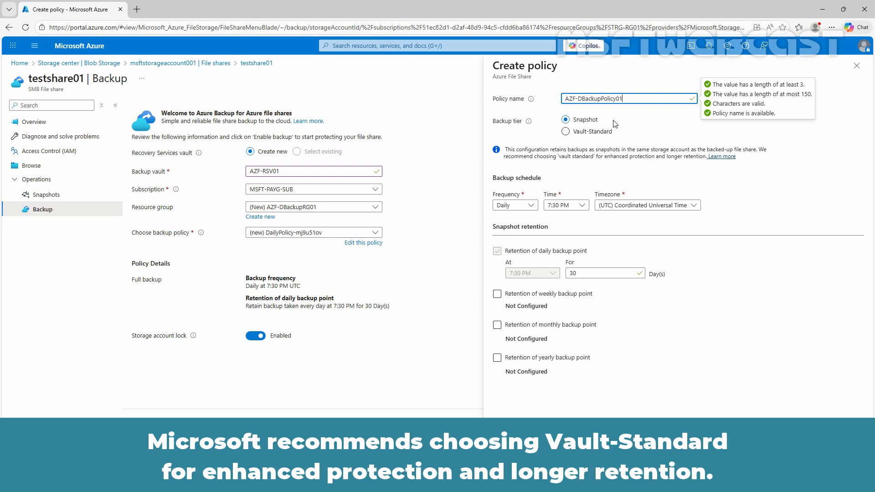
Set the policy's backup tier to Vault-Standard and save the policy with a daily backup frequency.
{"action": "left_click", "coordinate": [592, 135]}
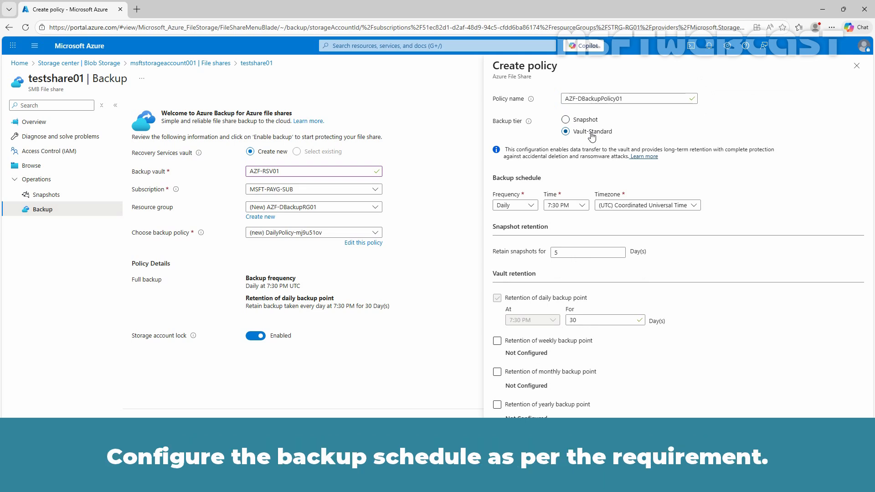
{"action": "left_click", "coordinate": [534, 210]}
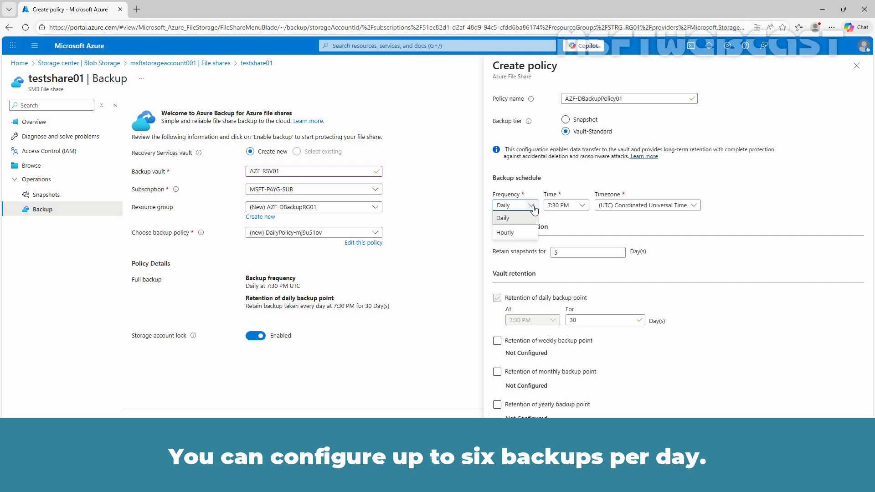
{"action": "left_click", "coordinate": [534, 209]}
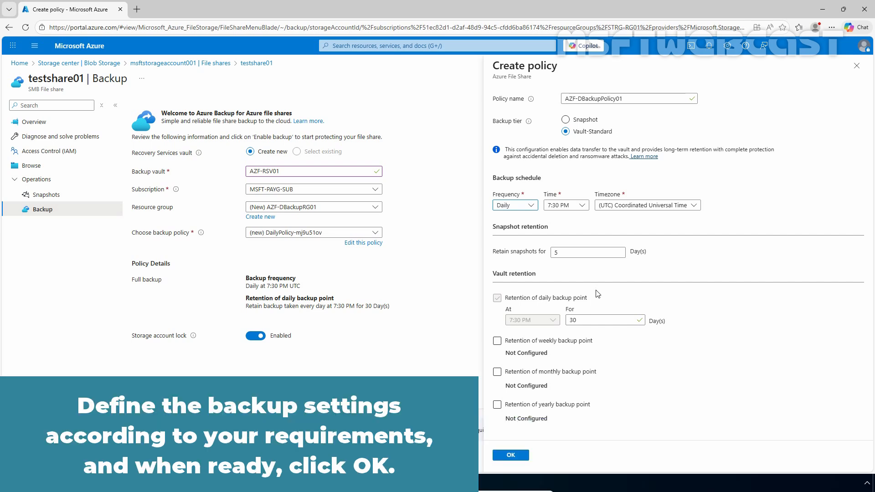
{"action": "left_click", "coordinate": [511, 456]}
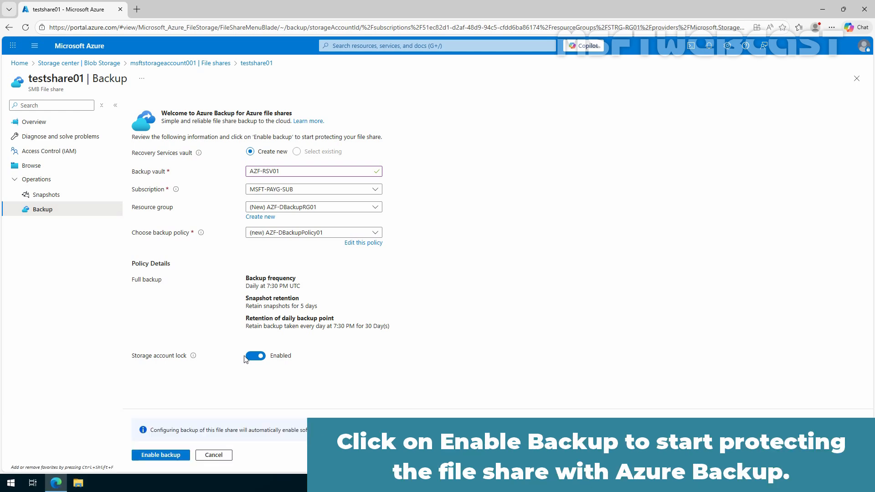
Enable backup for the file share and open the deployed Recovery Services vault.
{"action": "left_click", "coordinate": [161, 455]}
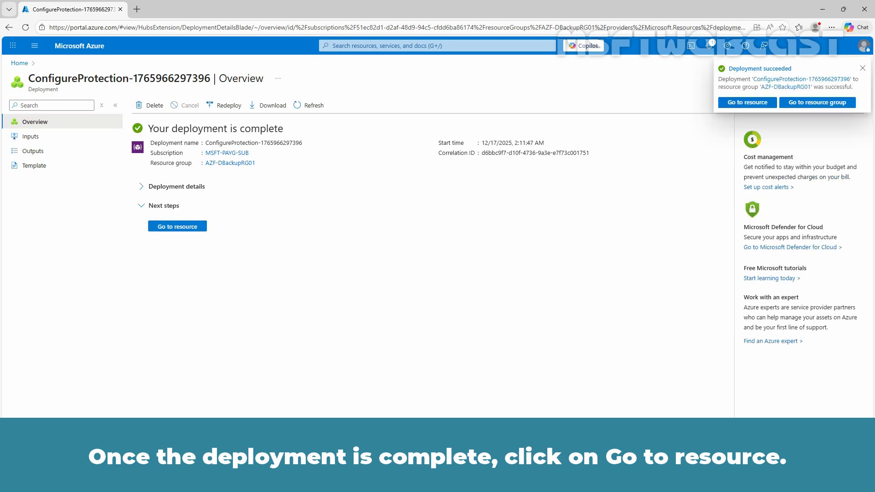
{"action": "left_click", "coordinate": [177, 227]}
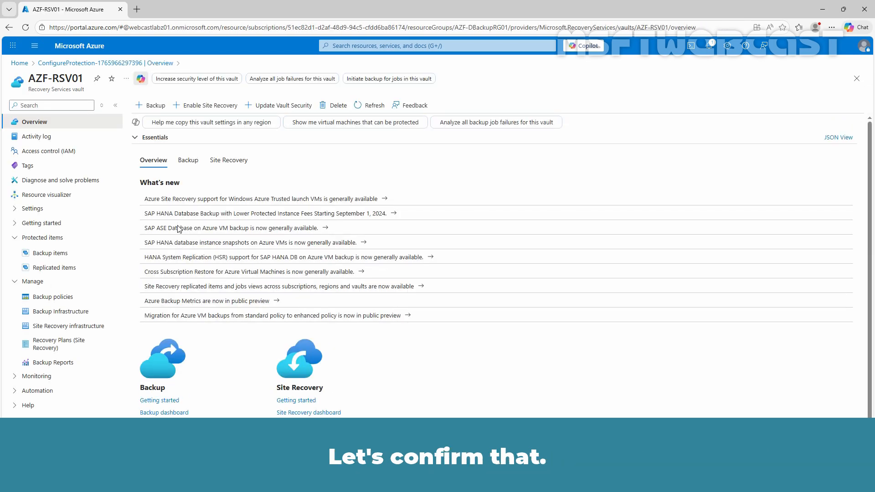
View the details of the testshare01 backup item under the vault's Azure Storage (Azure Files) backup items.
{"action": "left_click", "coordinate": [44, 258]}
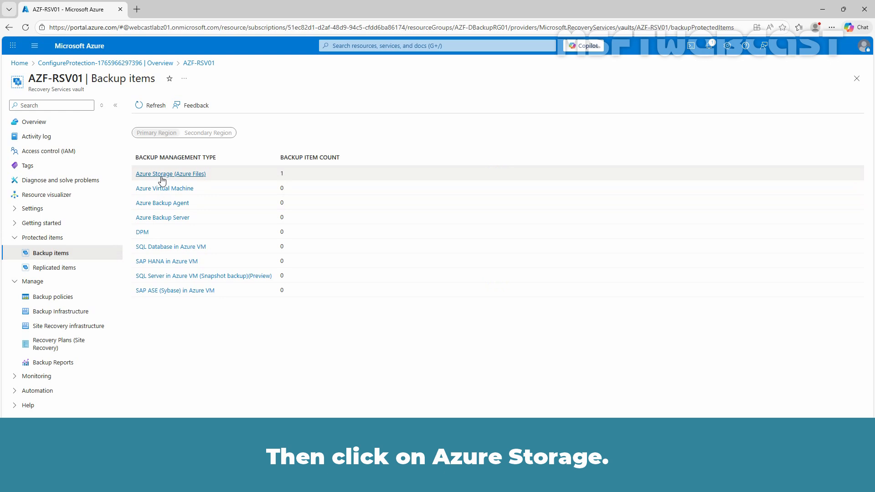
{"action": "left_click", "coordinate": [161, 178]}
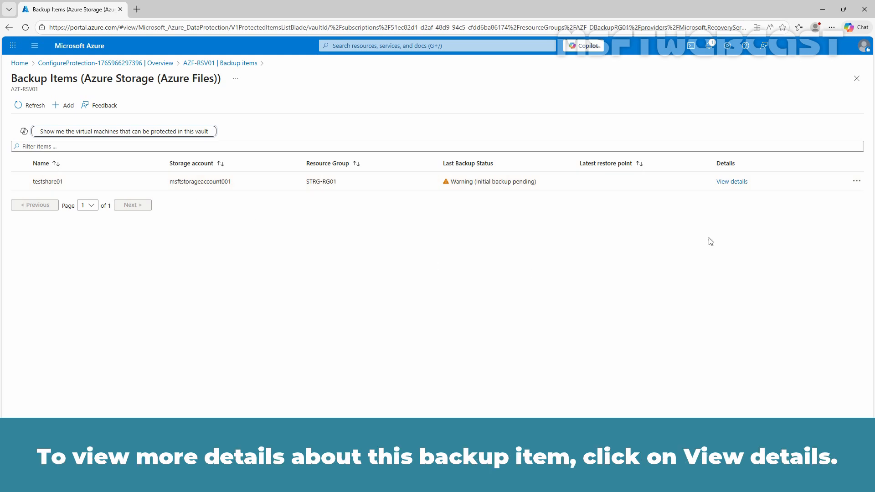
{"action": "left_click", "coordinate": [722, 185]}
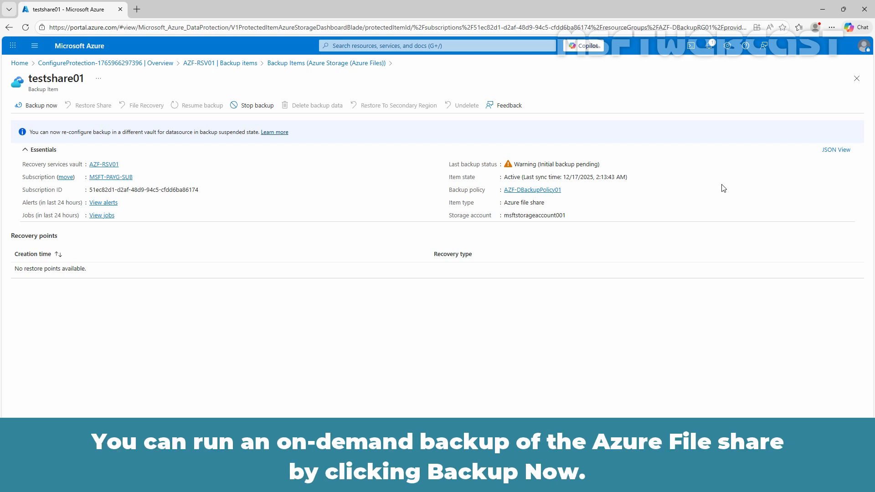
Open the on-demand backup settings for testshare01.
{"action": "left_click", "coordinate": [37, 107]}
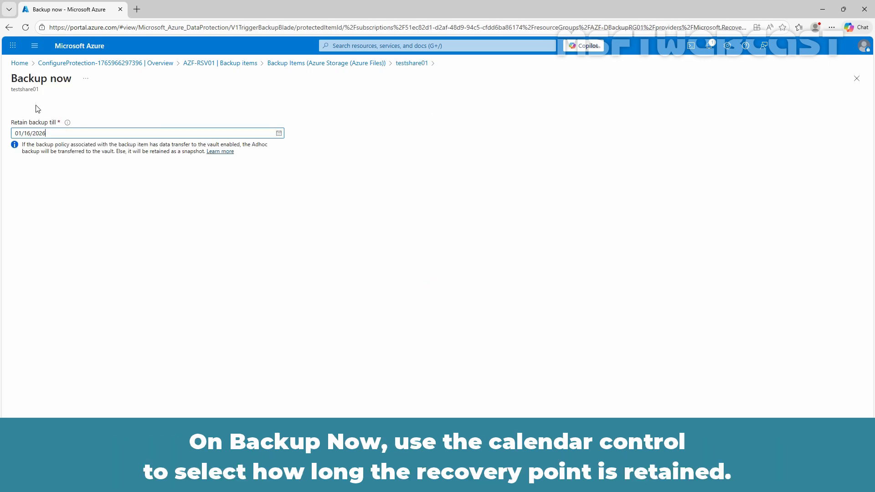